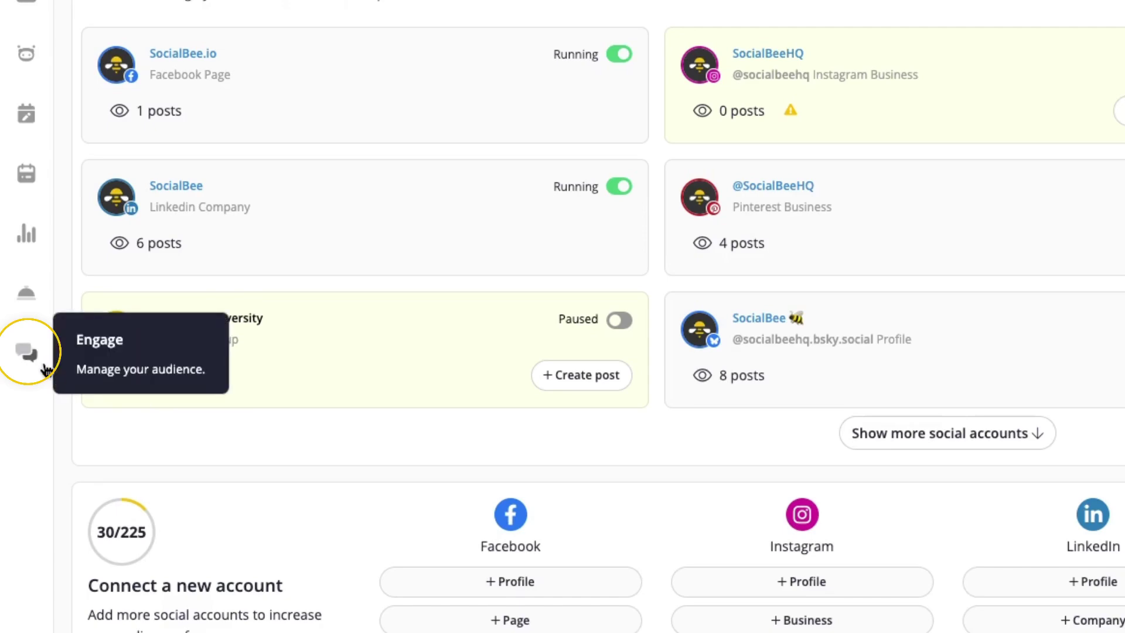
Open the Engage Dashboard, showing the Mentions board with its four profile streams.
left_click(42, 365)
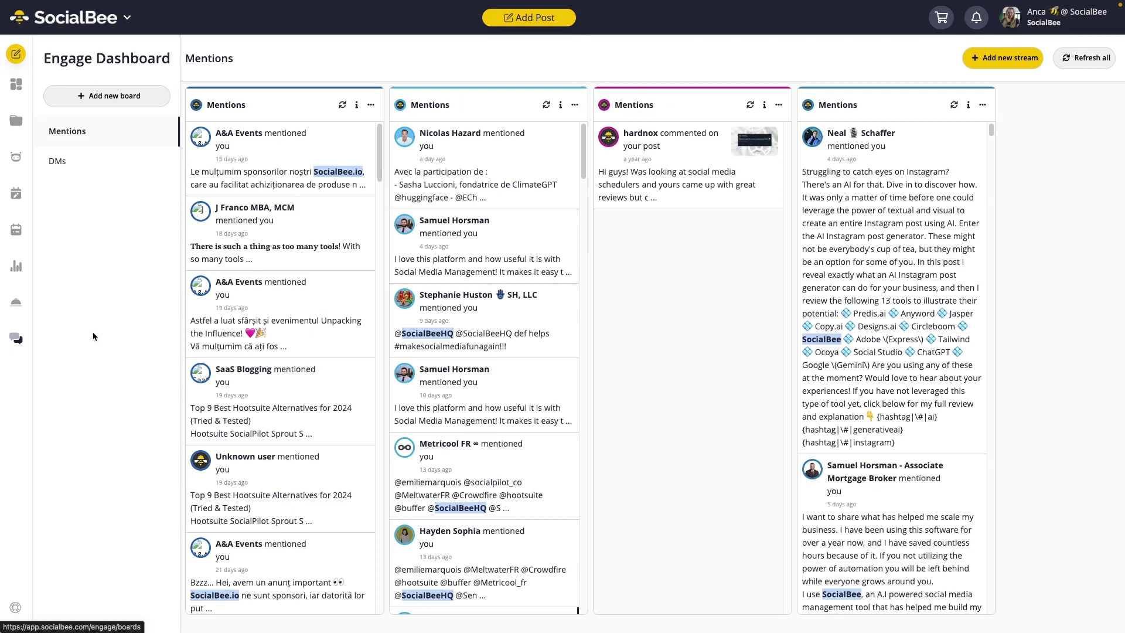
Add a new empty Engage board named 'Comments'.
left_click(134, 103)
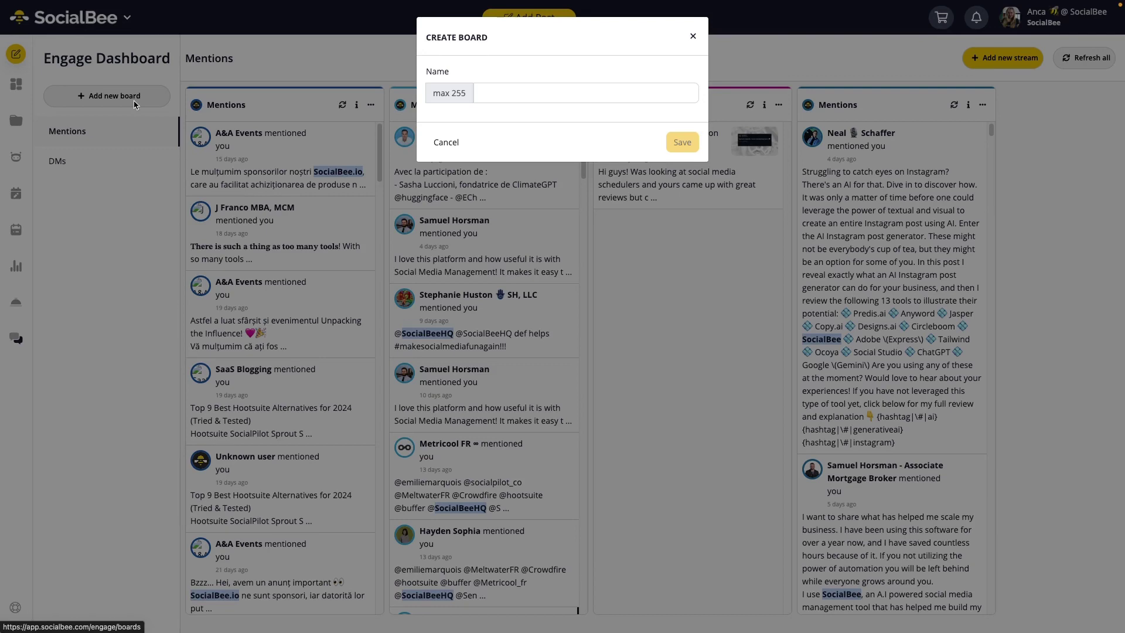
left_click(519, 87)
type("Comments")
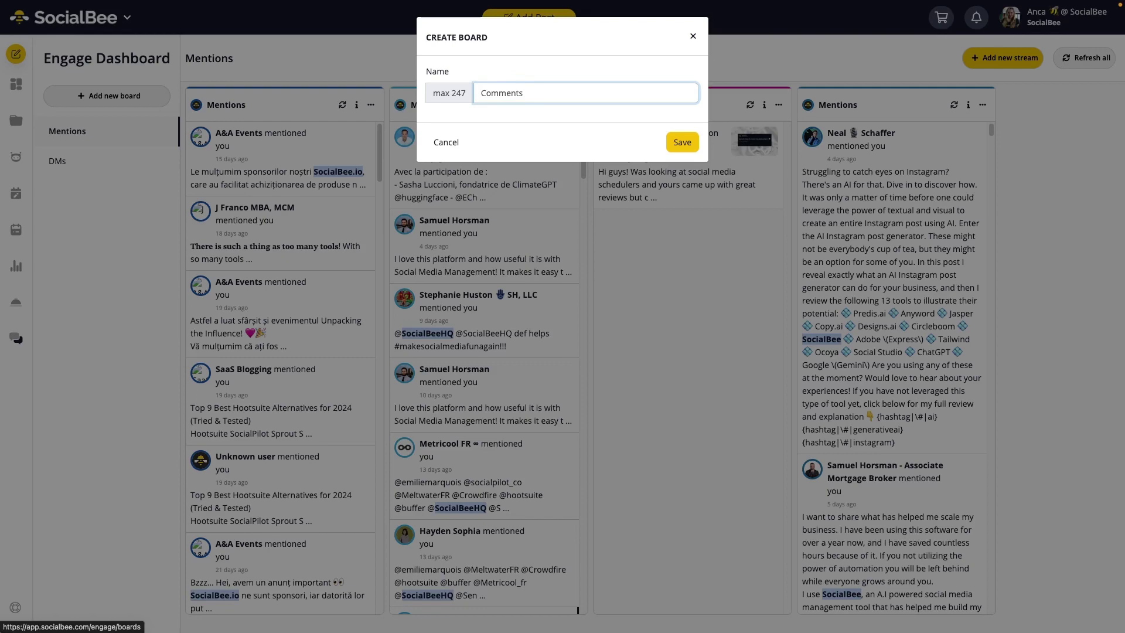
left_click(681, 142)
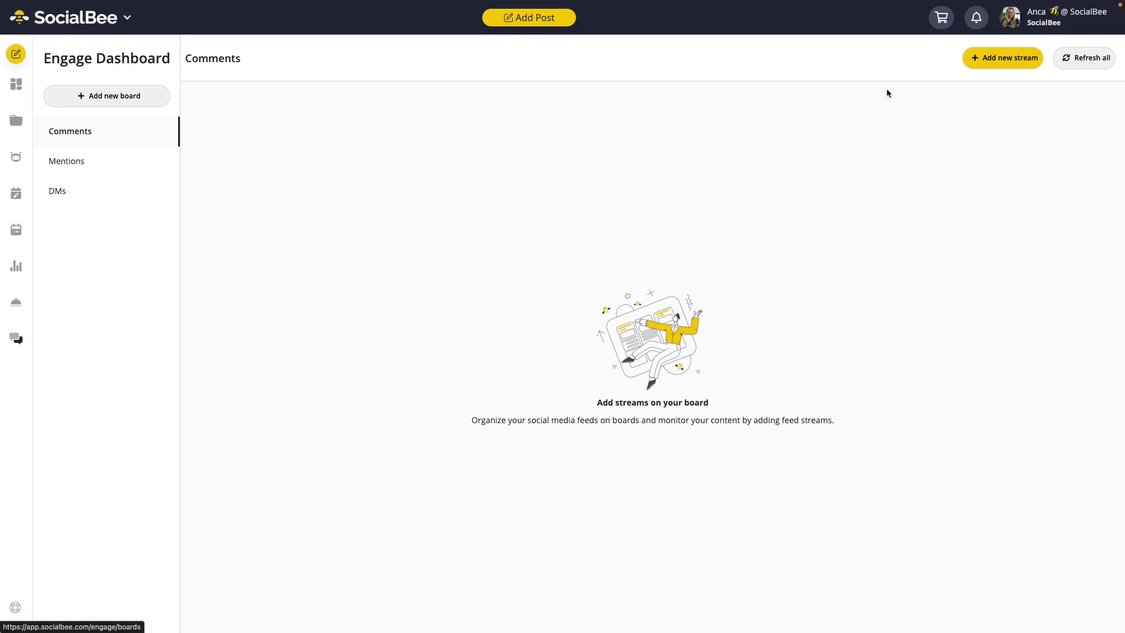
Add Comments streams for the LinkedIn company profile and a second profile.
left_click(1013, 64)
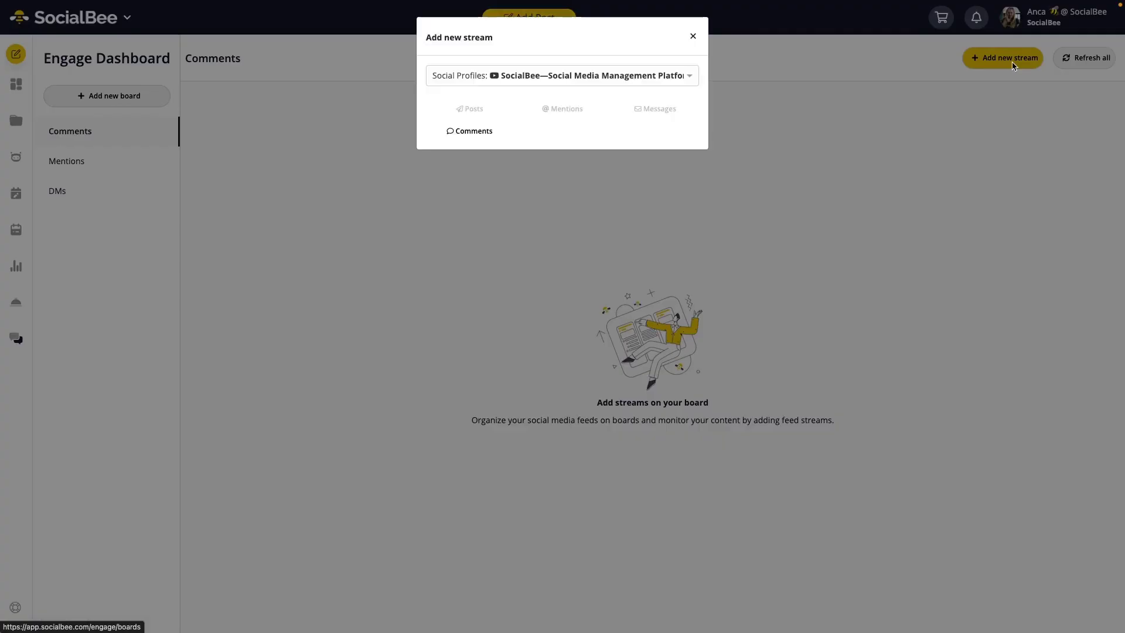
left_click(627, 76)
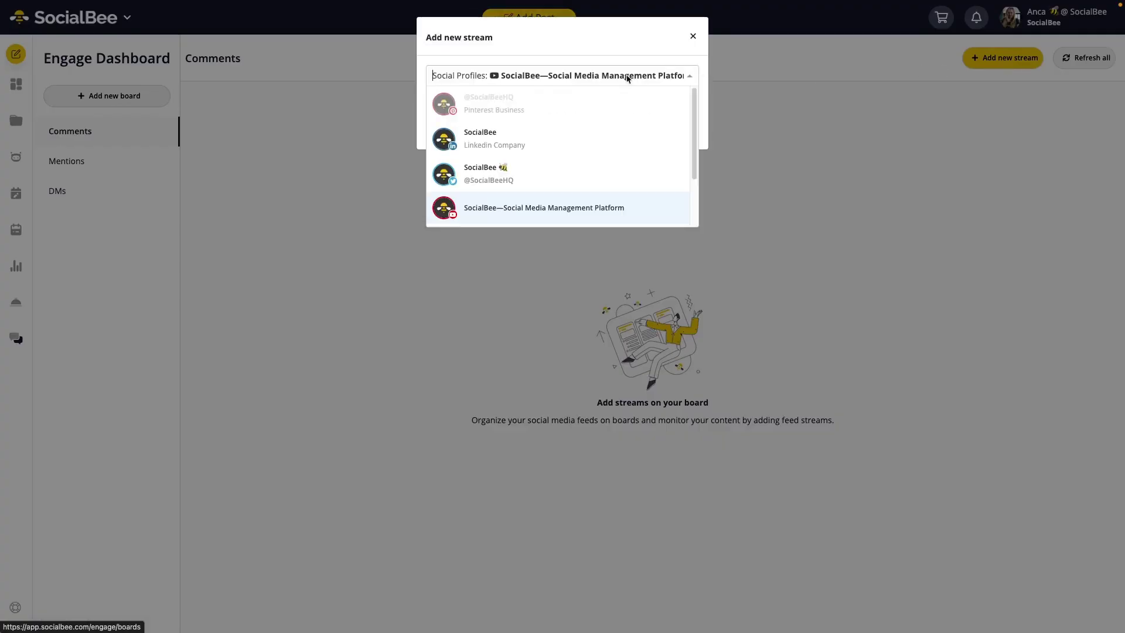
left_click(579, 154)
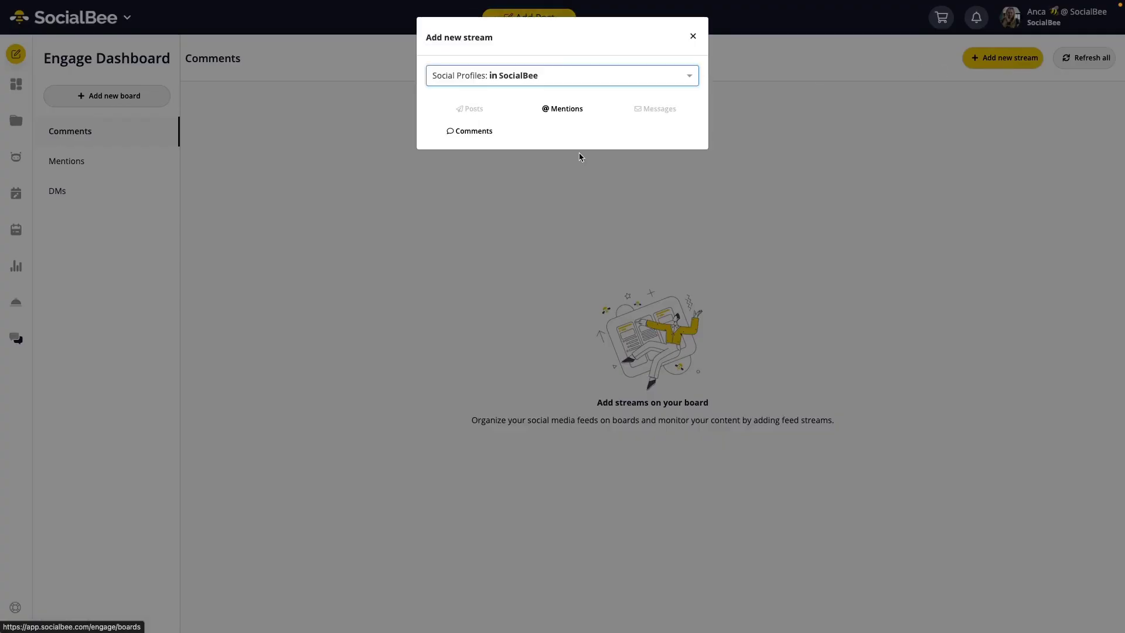
left_click(469, 136)
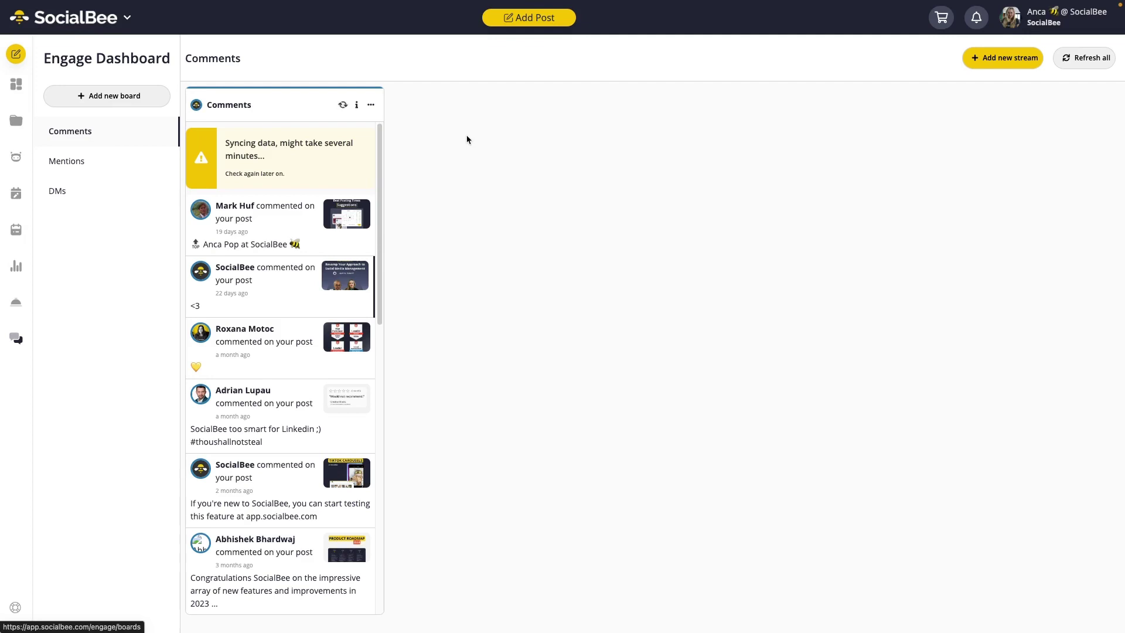
left_click(1005, 57)
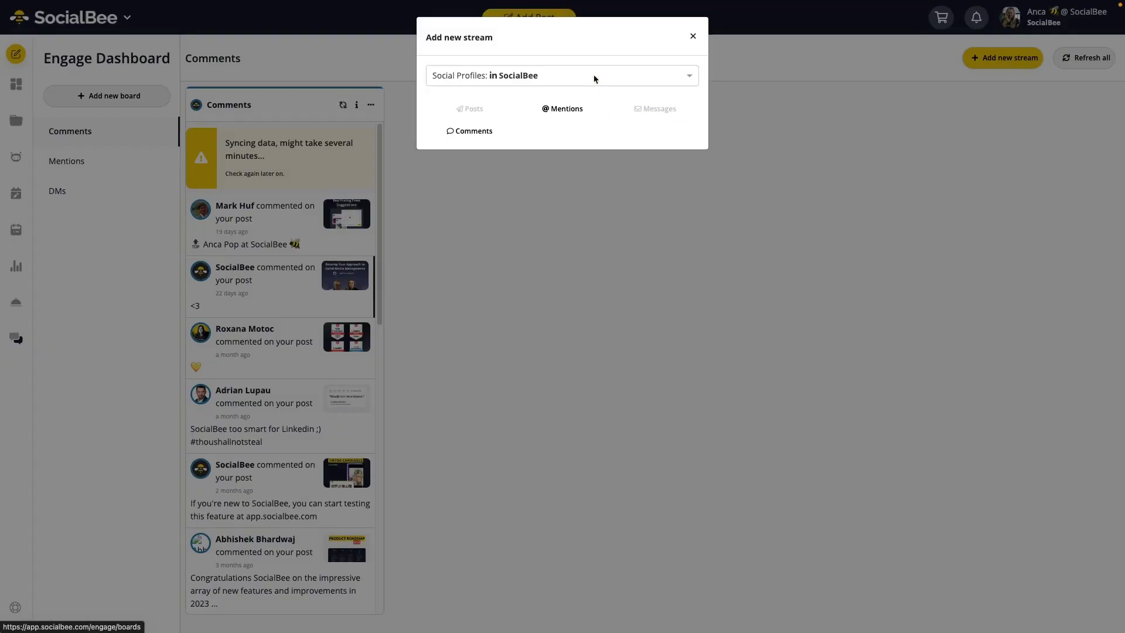
left_click(487, 138)
Add the third and fourth Comments streams for two more social profiles.
left_click(1004, 57)
left_click(557, 68)
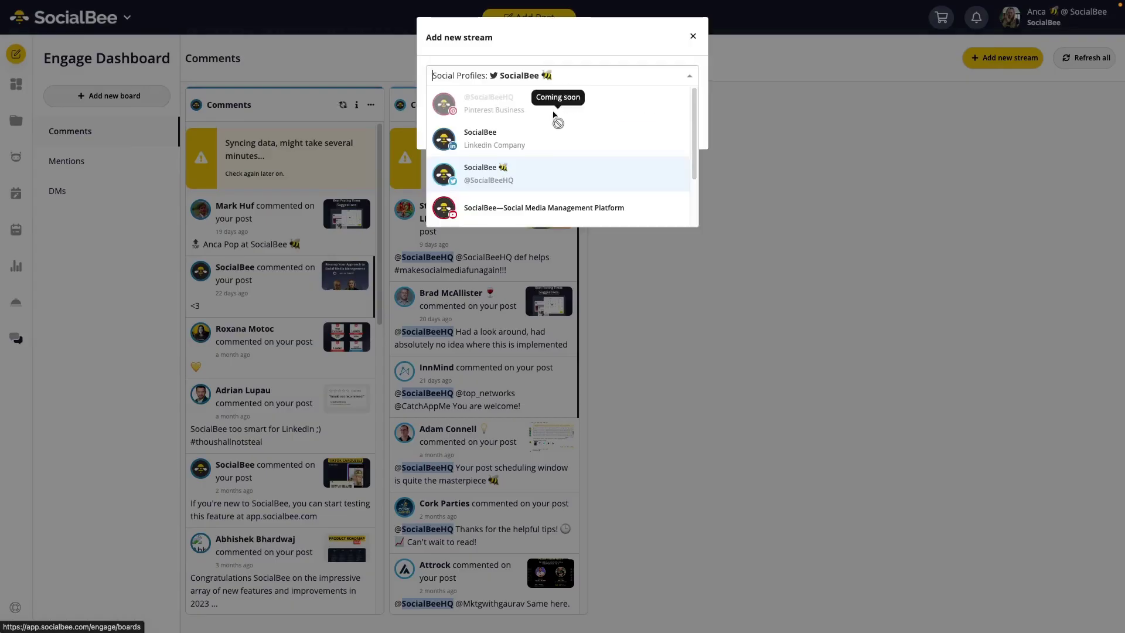
left_click(487, 139)
left_click(1004, 58)
left_click(557, 68)
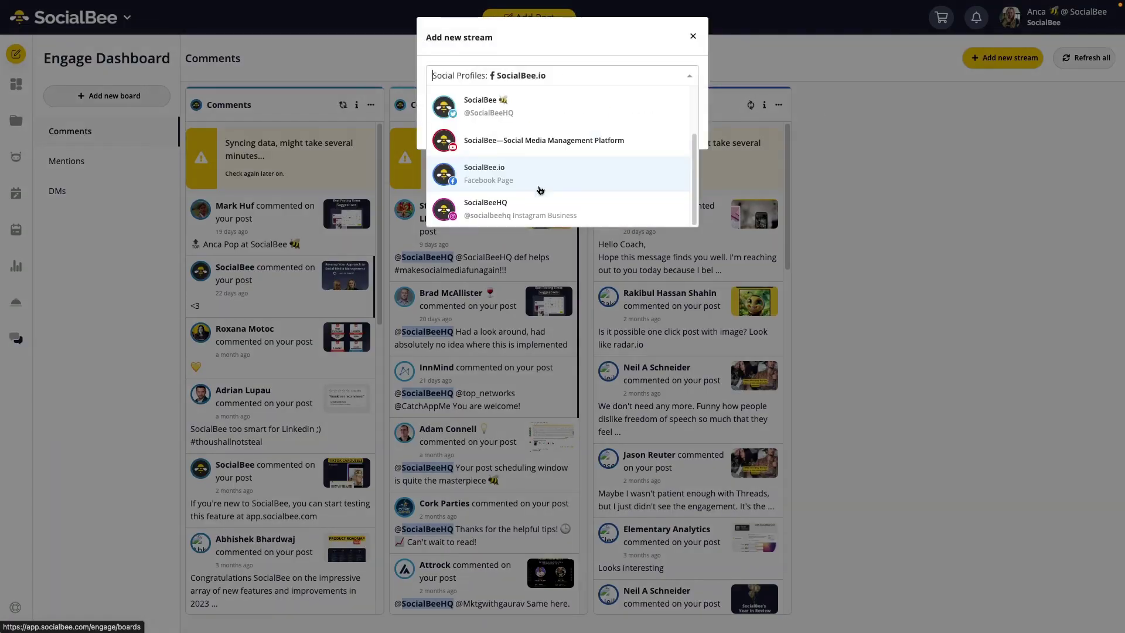
left_click(537, 176)
left_click(472, 118)
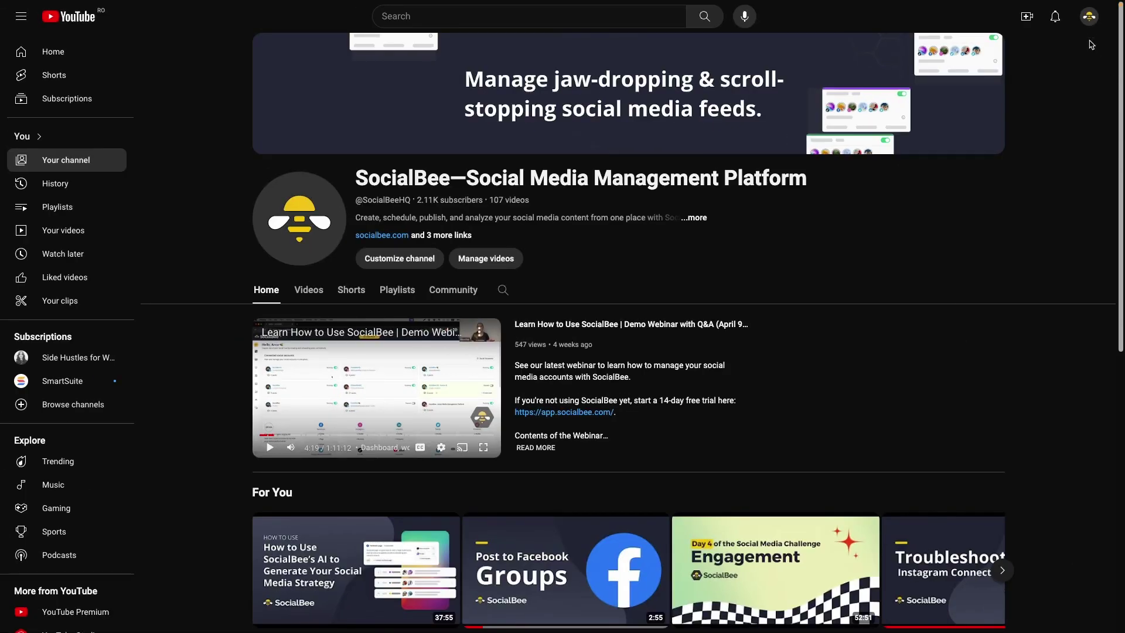
left_click(1089, 16)
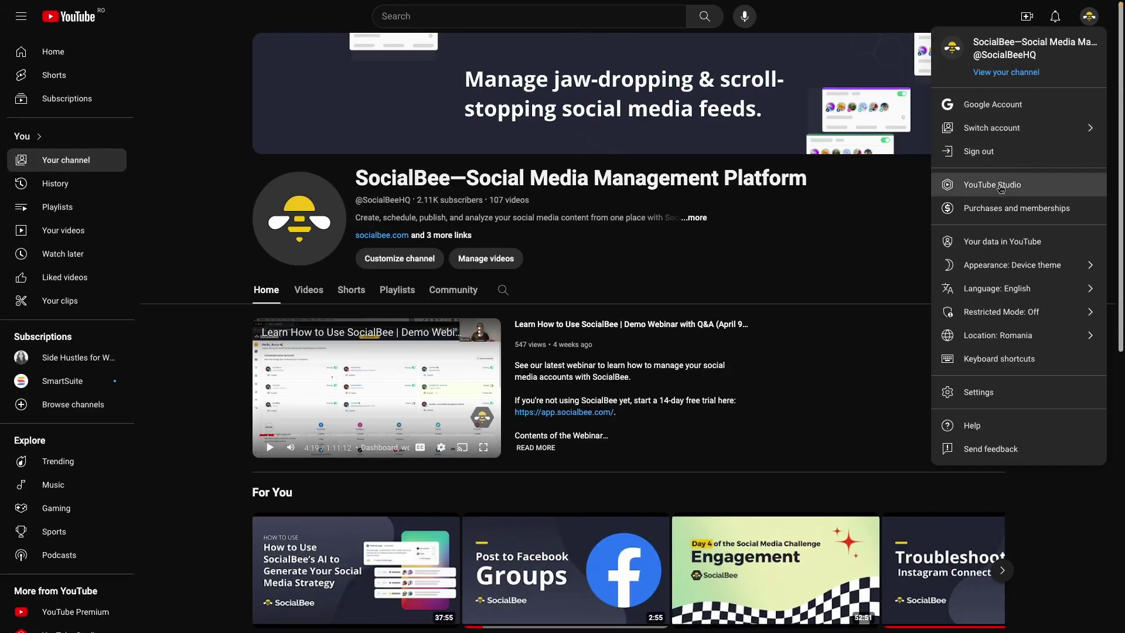
left_click(1000, 187)
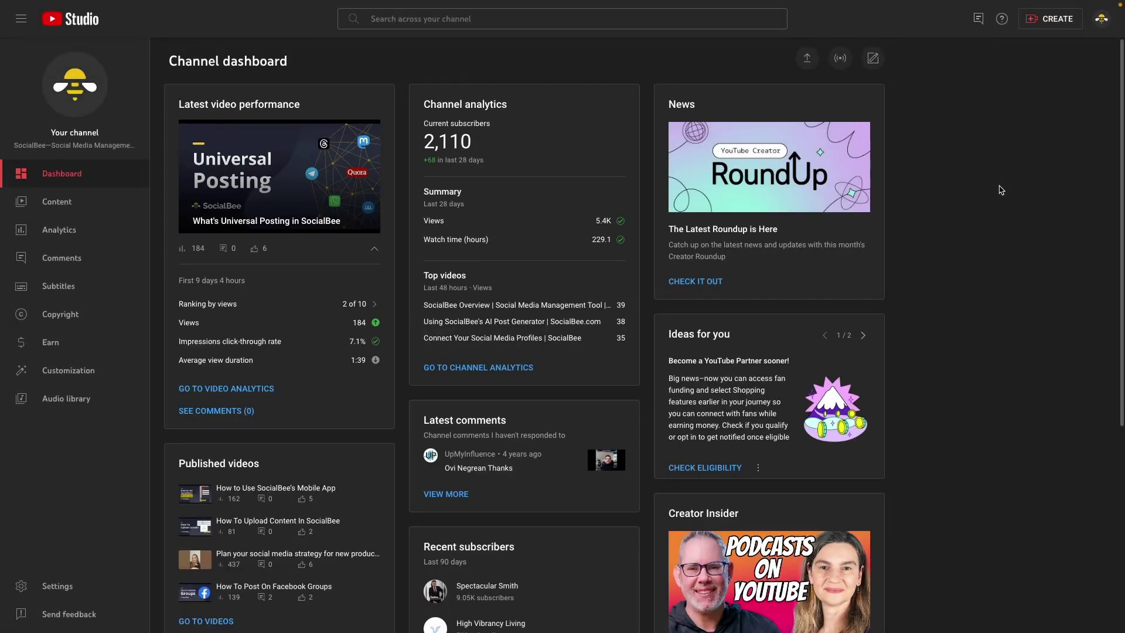
Set the newest video's comment moderation to Hold all and save the video details.
left_click(96, 206)
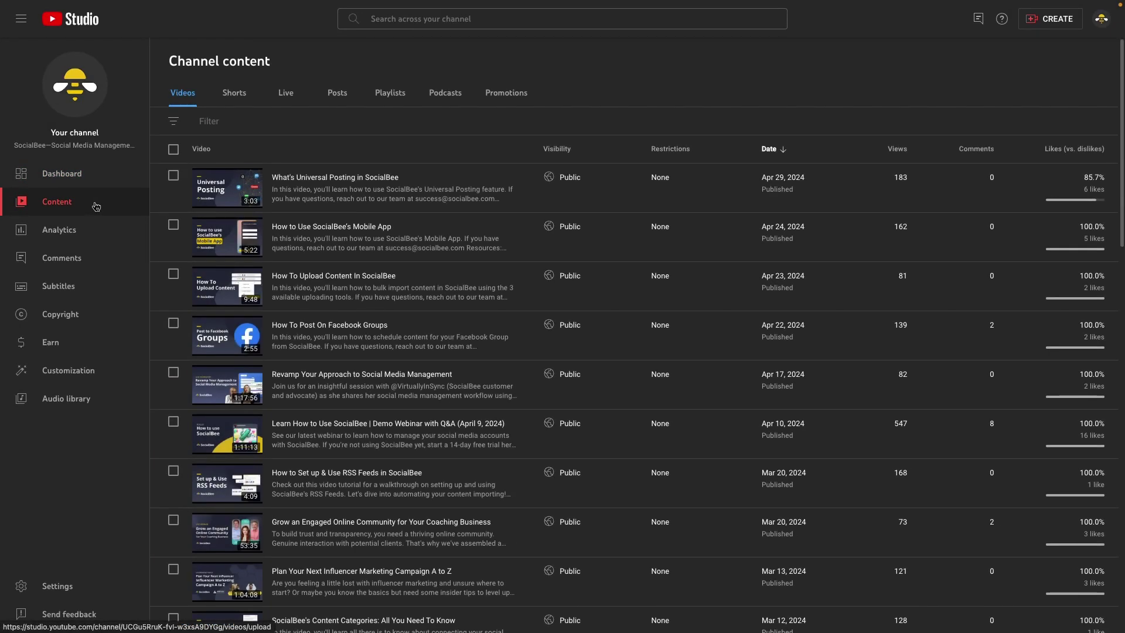
left_click(279, 198)
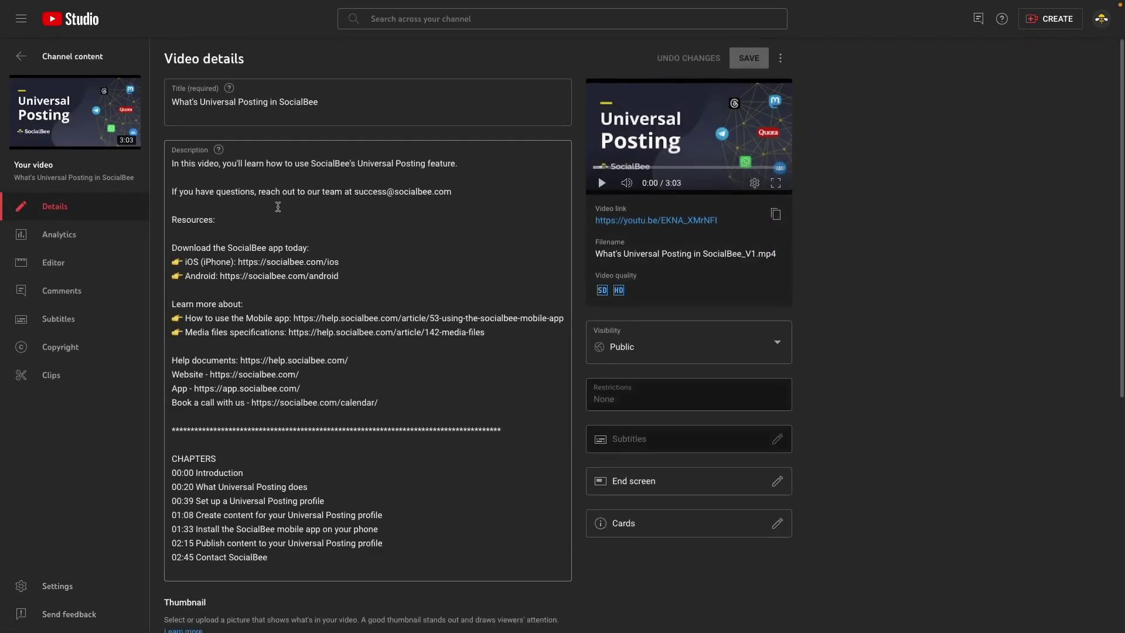
scroll(299, 366, "down", 6)
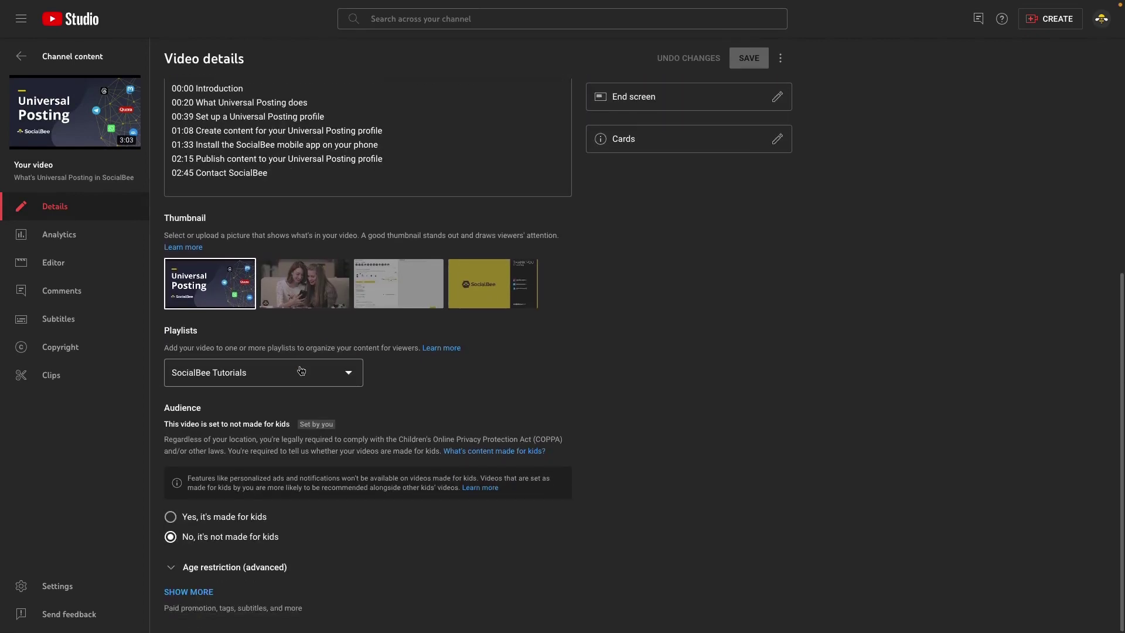
left_click(199, 592)
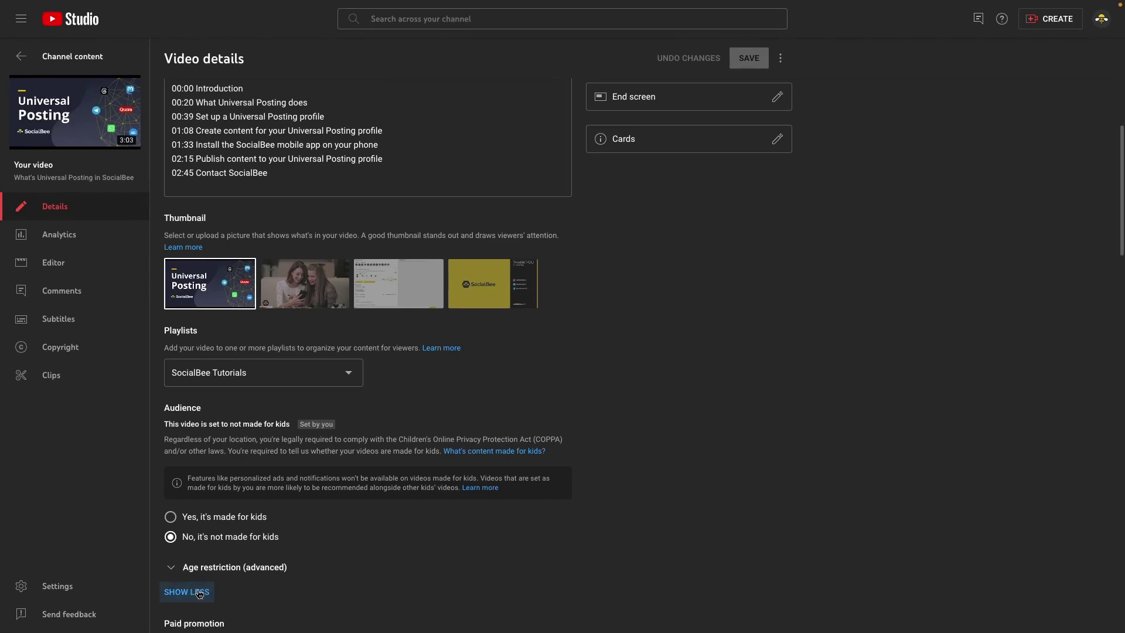
scroll(199, 594, "down", 15)
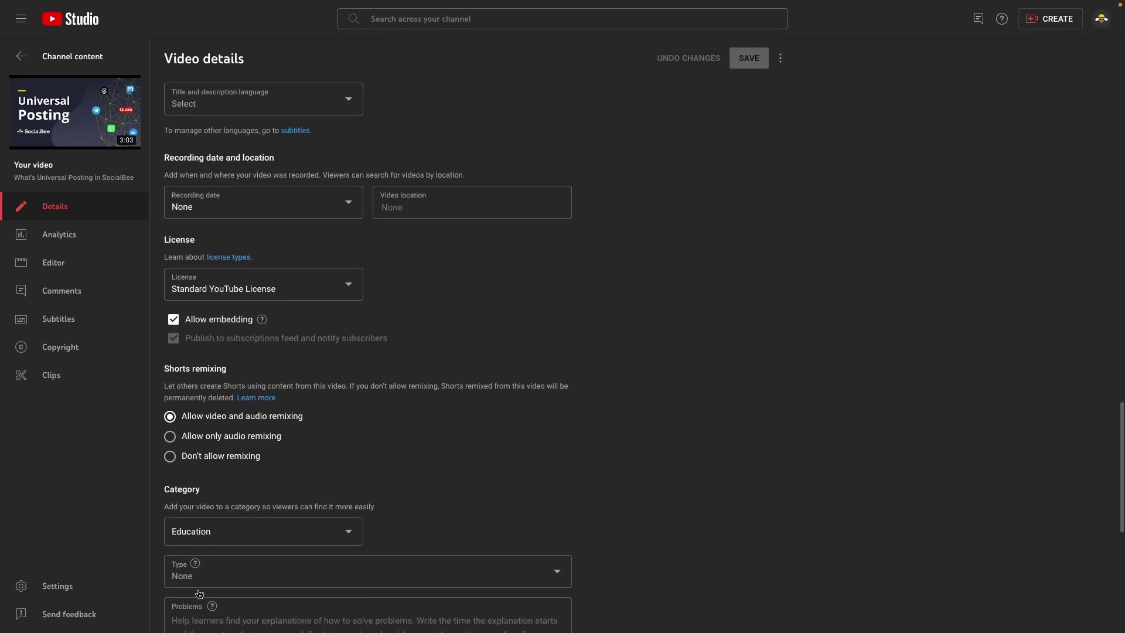
scroll(199, 593, "down", 8)
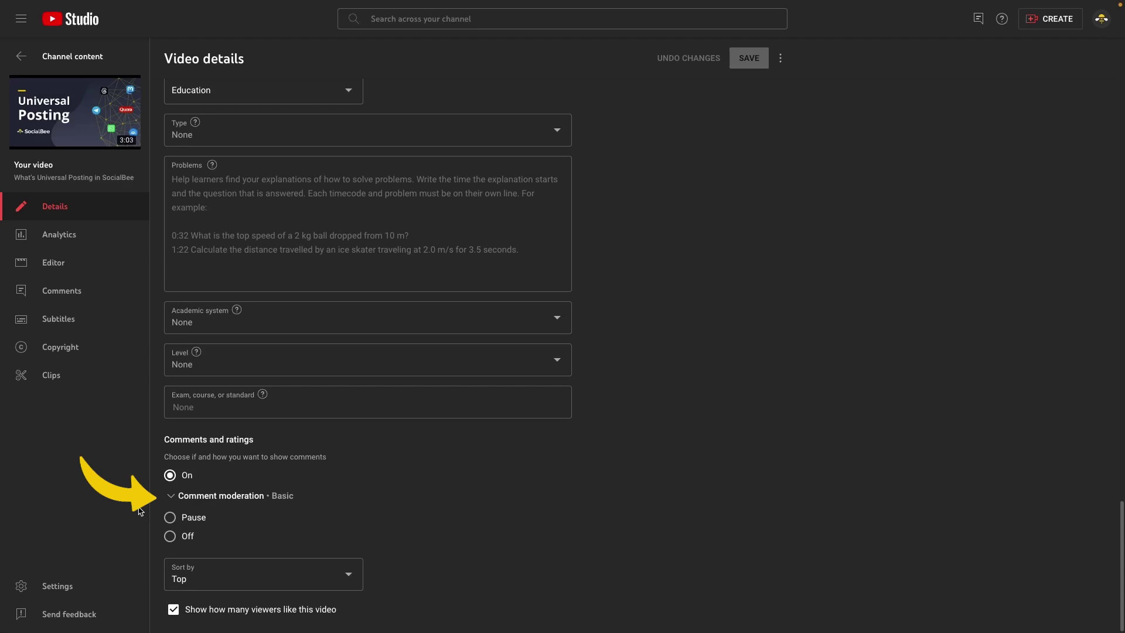
left_click(172, 499)
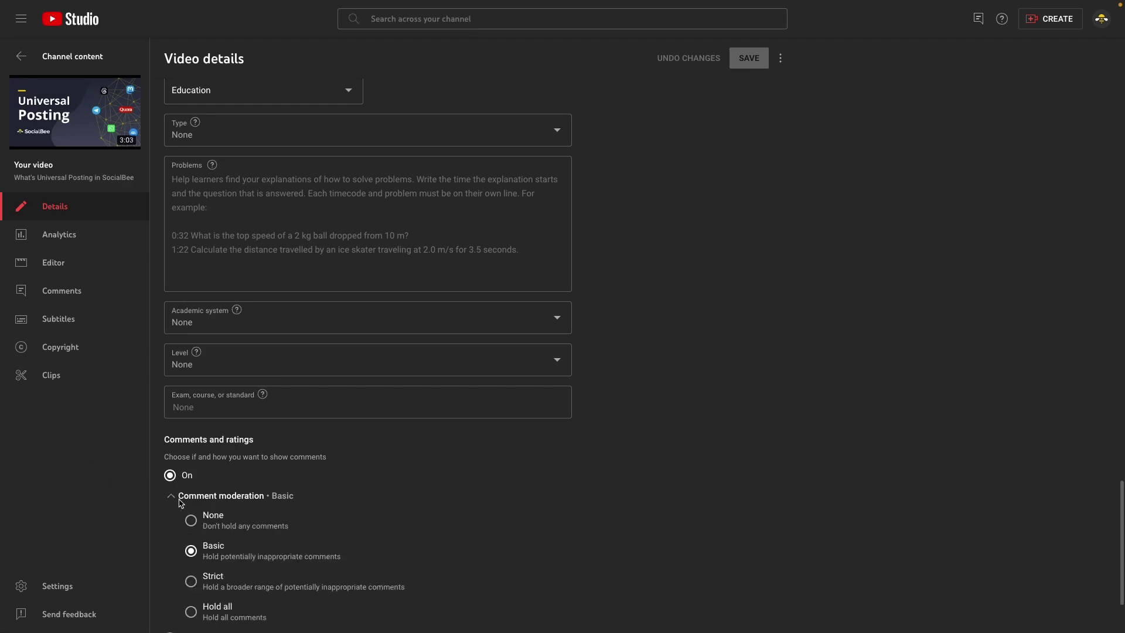
scroll(179, 502, "down", 1)
left_click(192, 548)
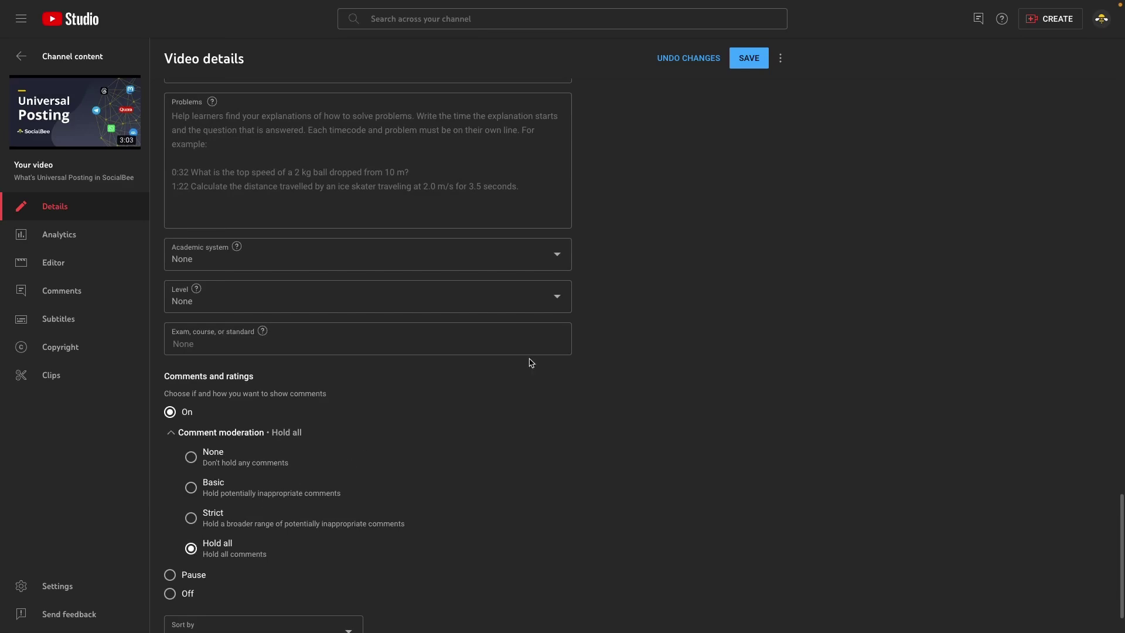
left_click(744, 70)
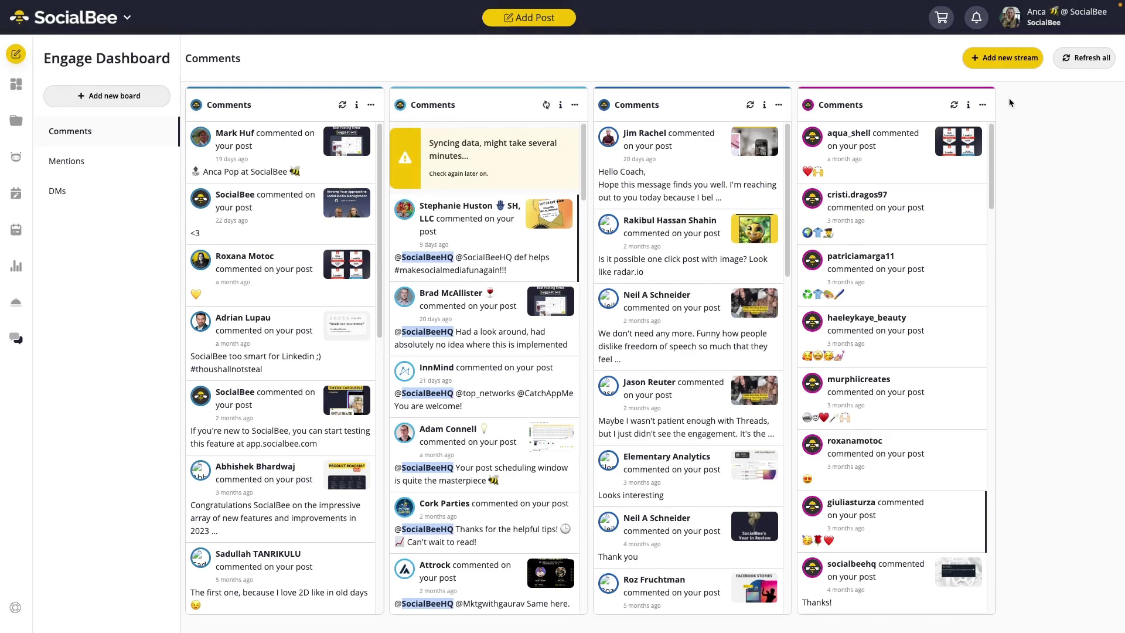
Add a YouTube Comments stream to the board and open its first held comment.
left_click(1006, 66)
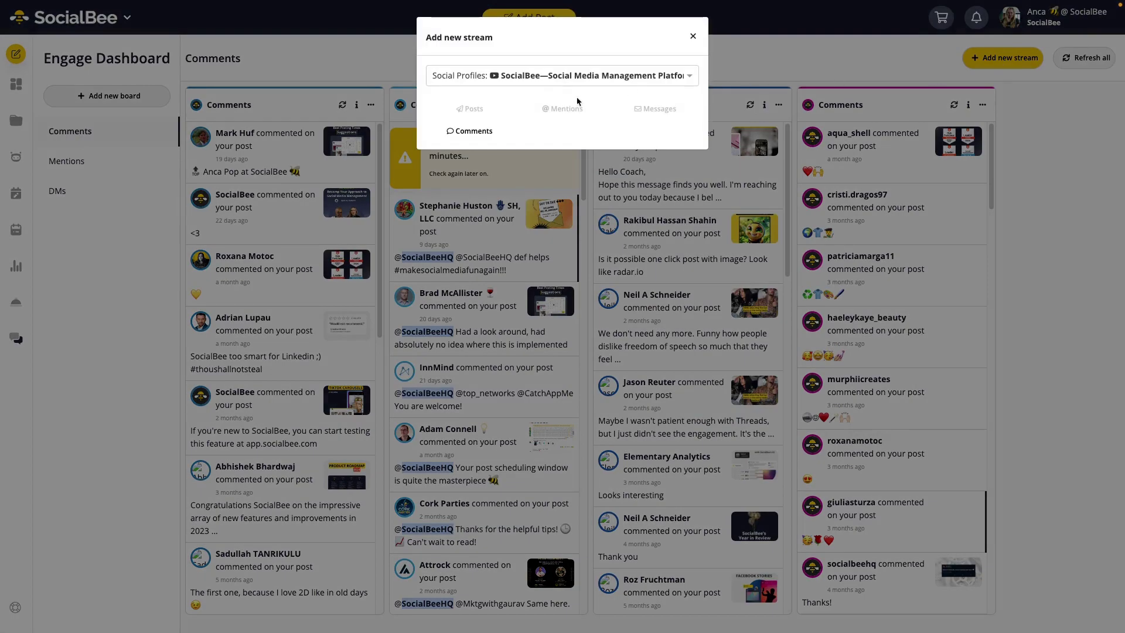
left_click(472, 131)
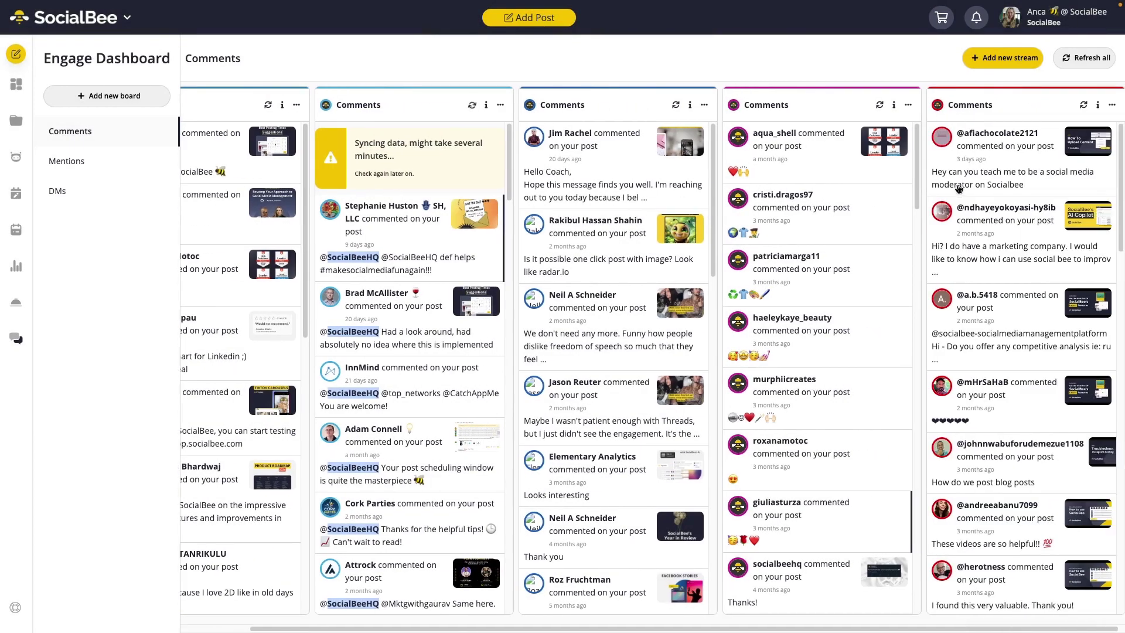
left_click(958, 187)
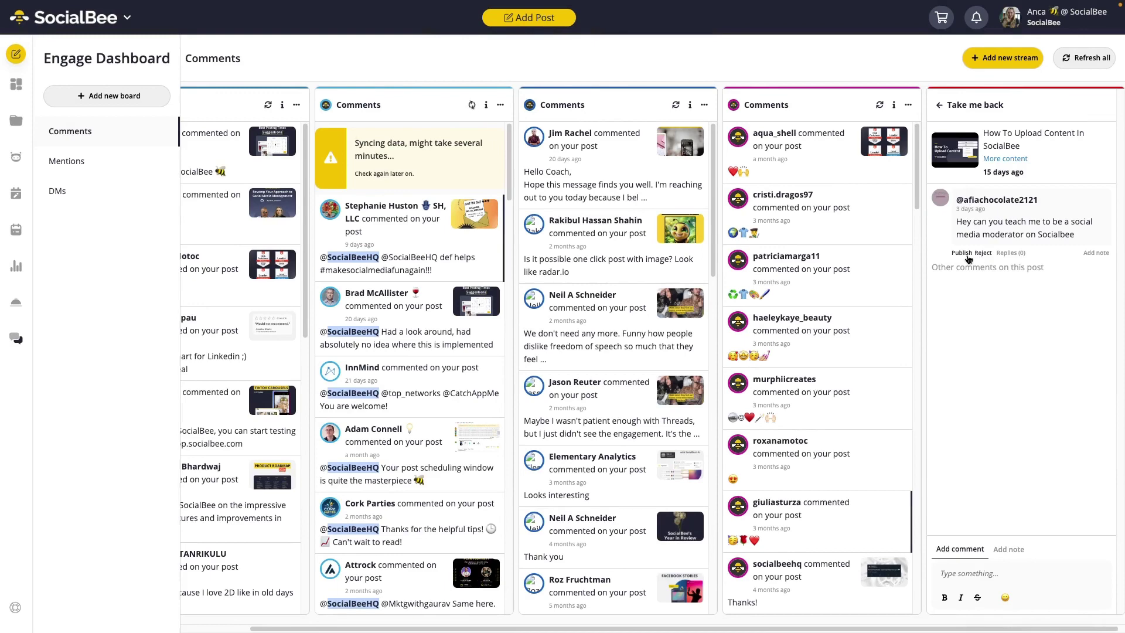
Close the YouTube comment and post a bee emoji reply on the fourth stream's heart-emoji comment.
left_click(967, 256)
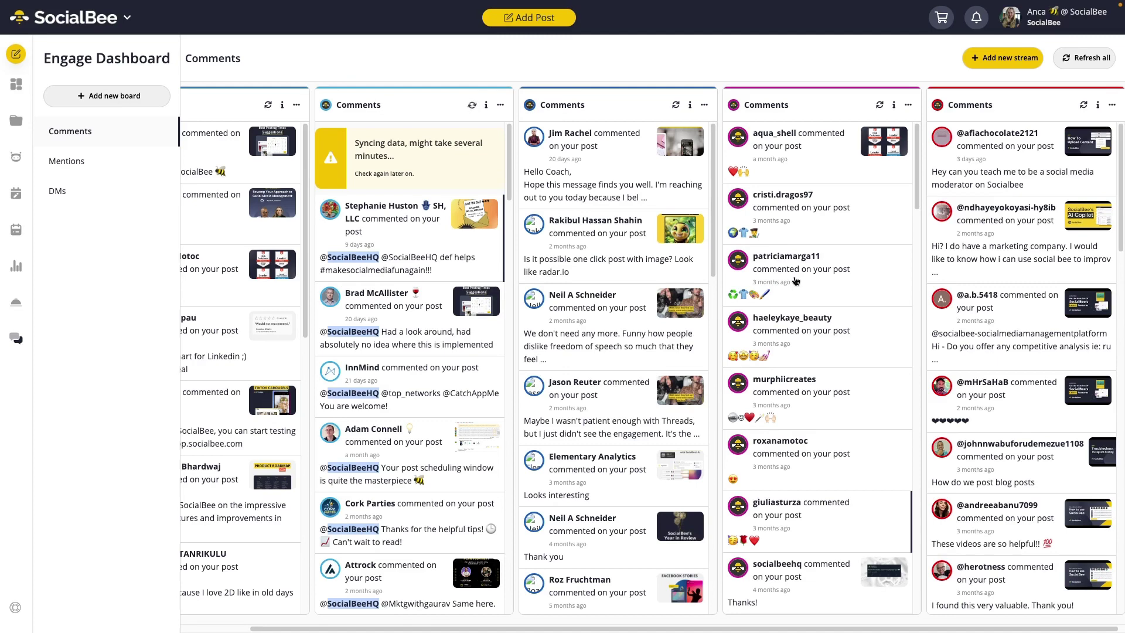
left_click(829, 174)
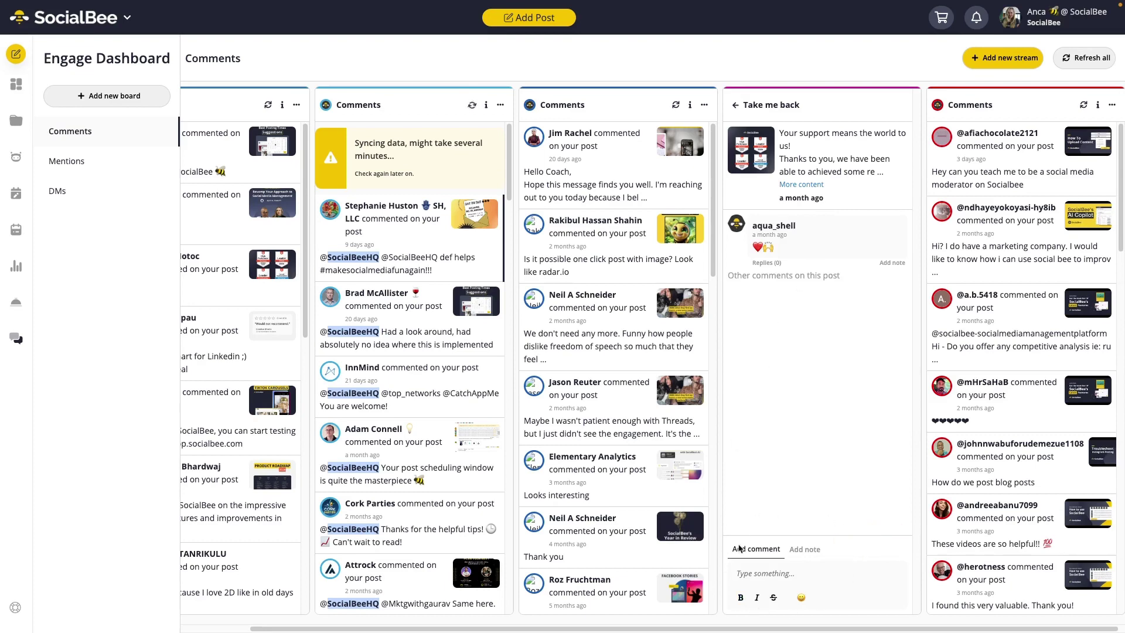
left_click(824, 560)
type("🐝")
key("Return")
scroll(839, 362, "left", 2)
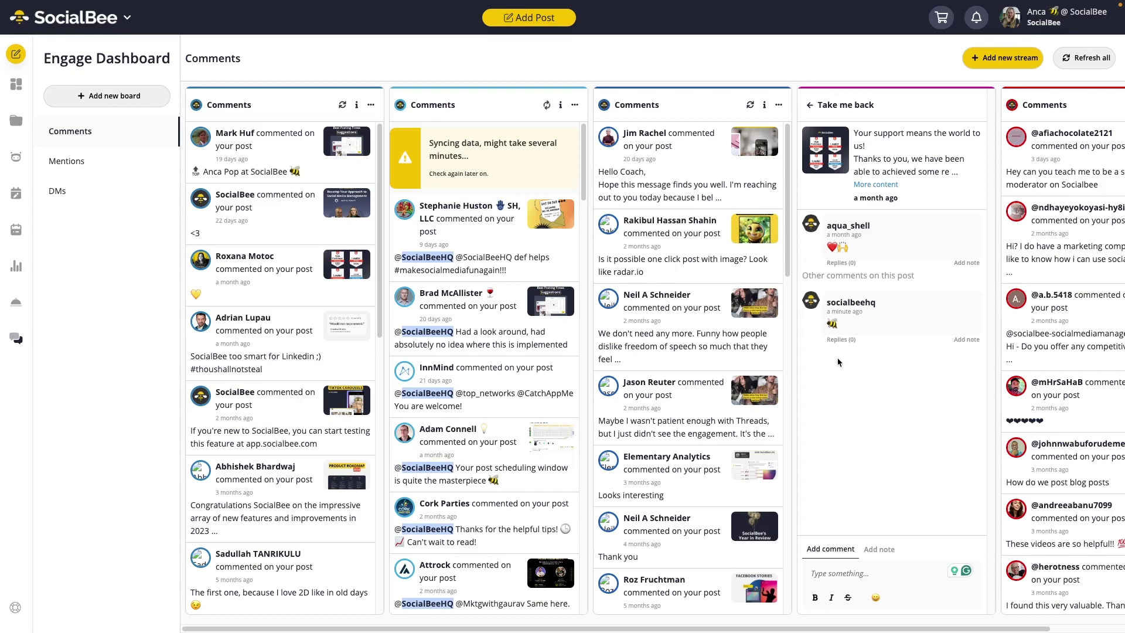
Open the leftmost stream's first comment and give it a Like.
left_click(269, 170)
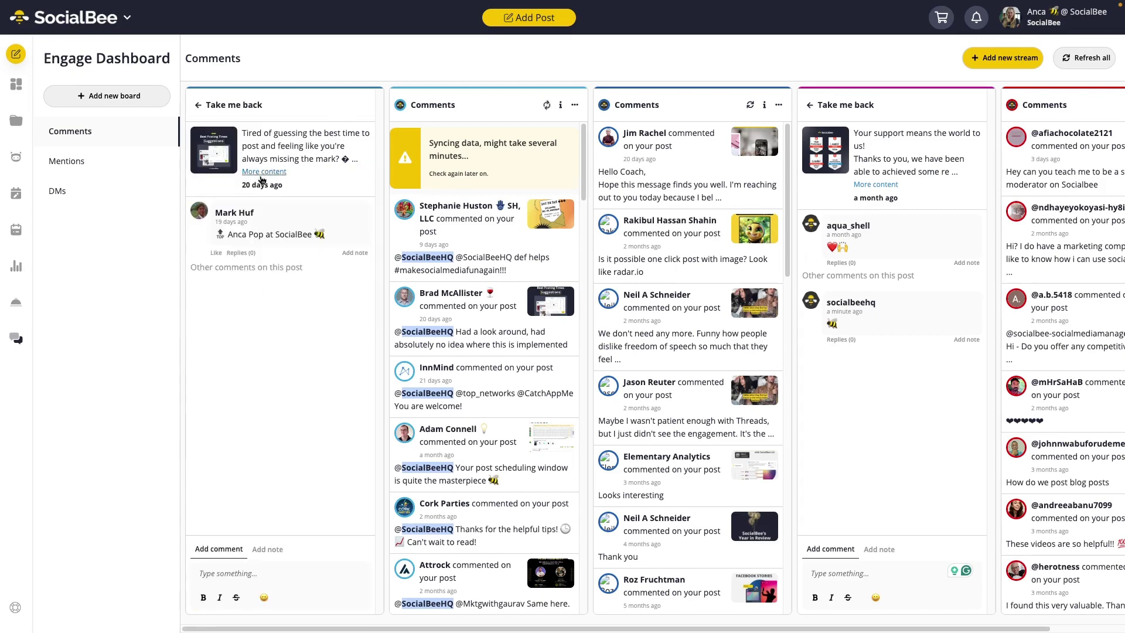
left_click(216, 254)
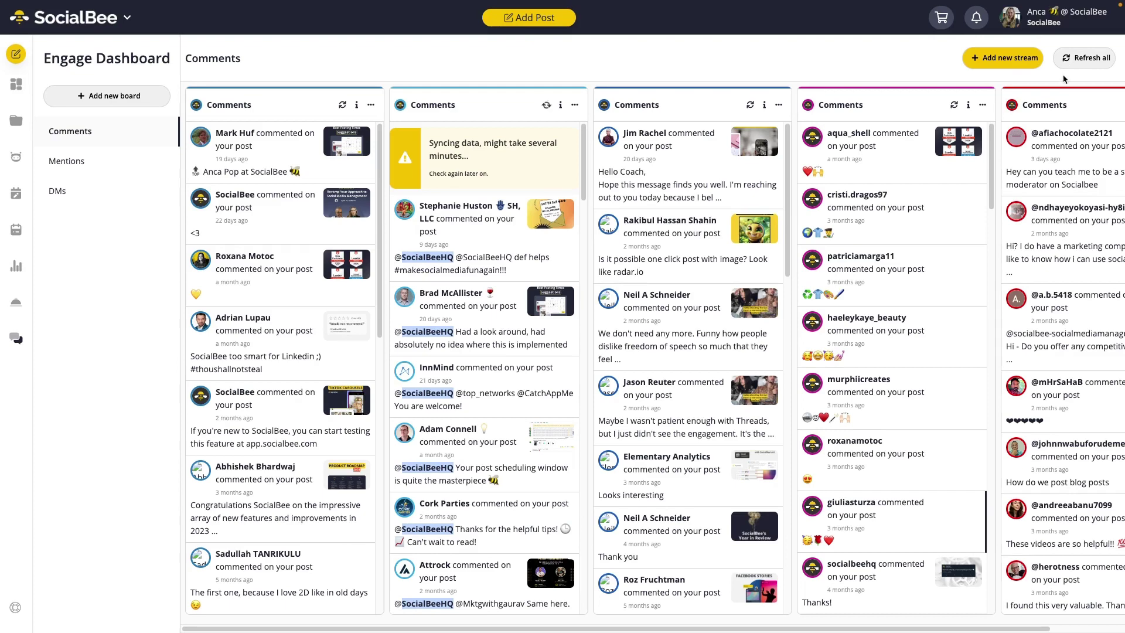
Switch on 'Email me about new data in Engage' in the profile's notification settings.
left_click(1040, 26)
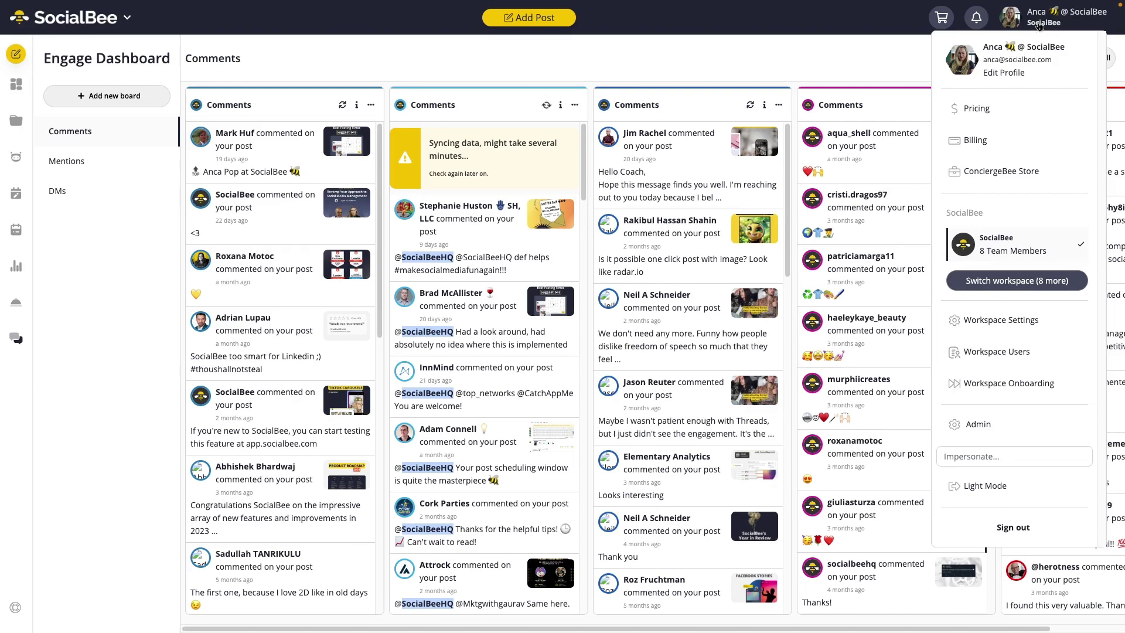
left_click(1014, 77)
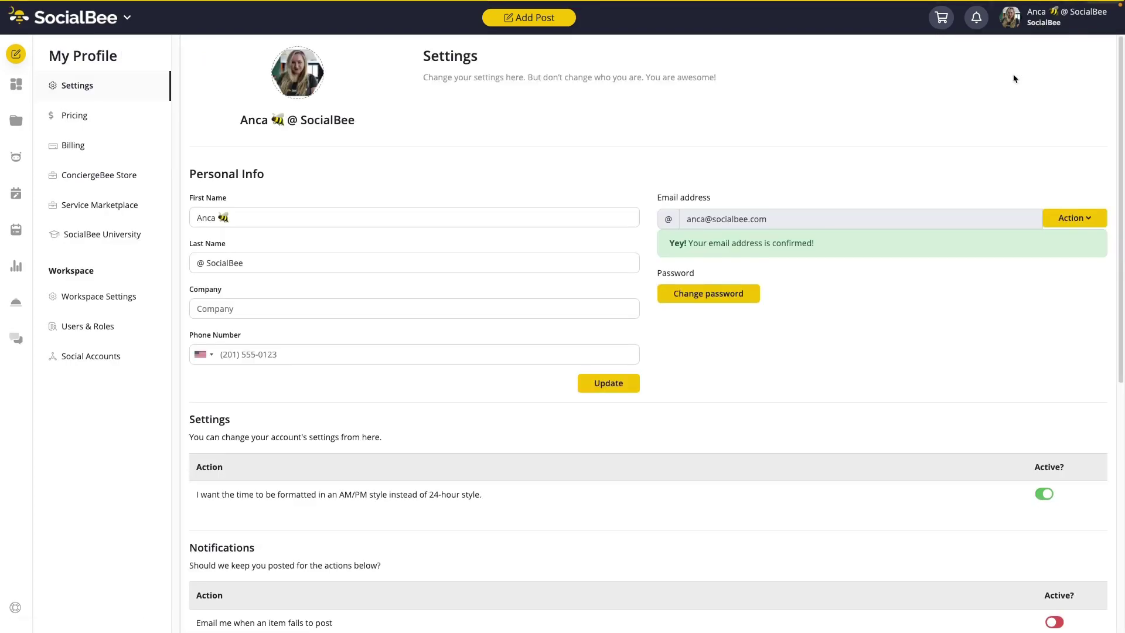
scroll(715, 444, "down", 1)
scroll(714, 441, "down", 5)
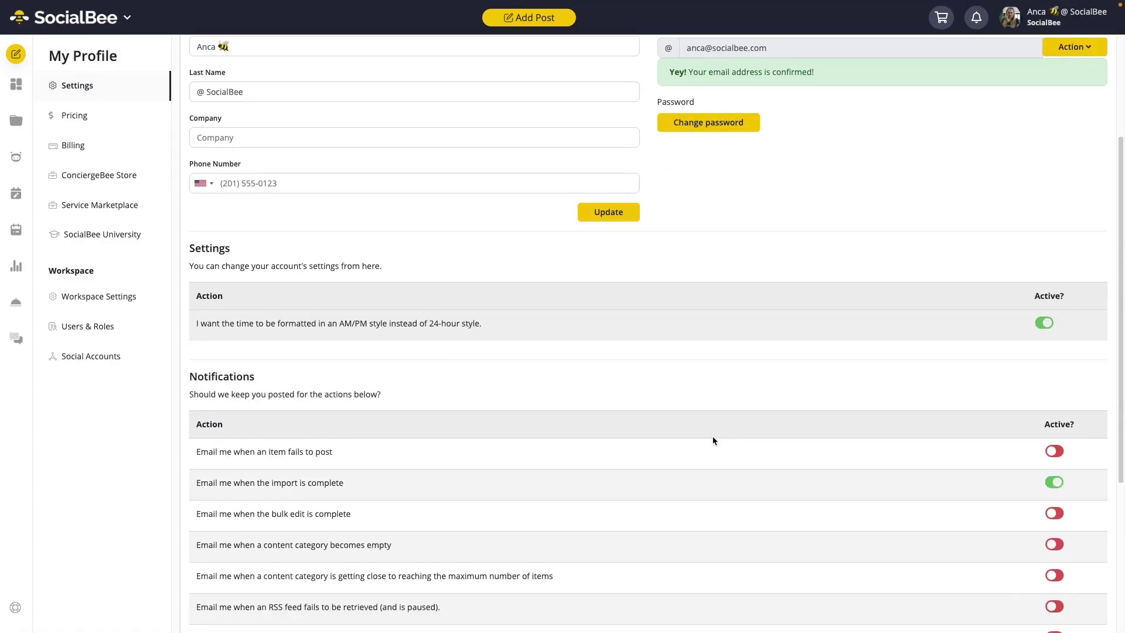
scroll(662, 439, "down", 1)
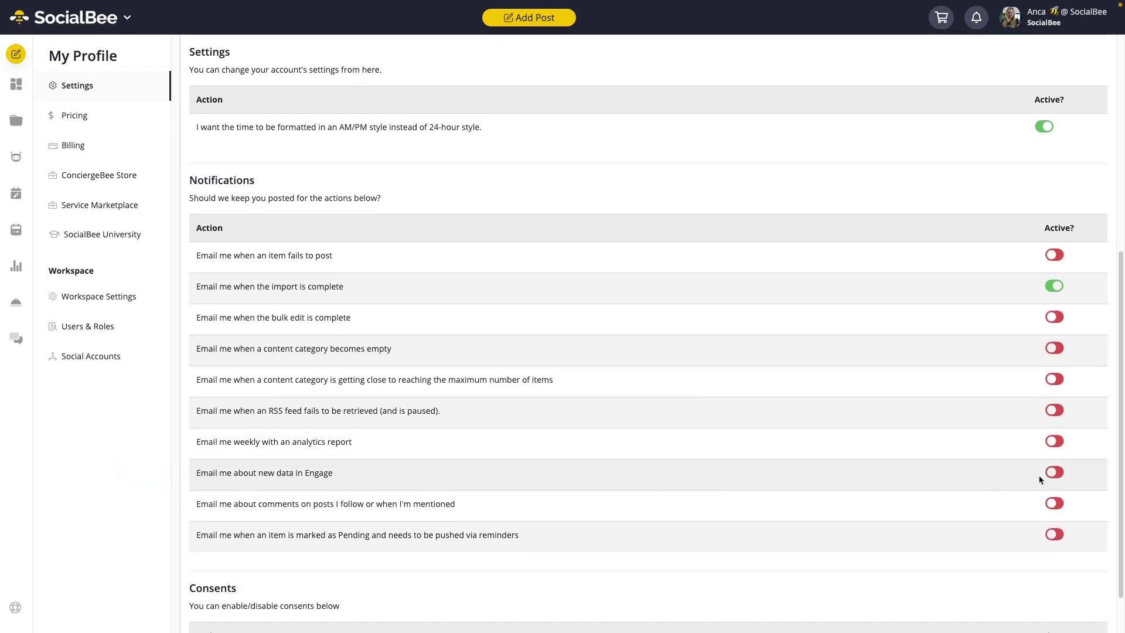
left_click(1055, 474)
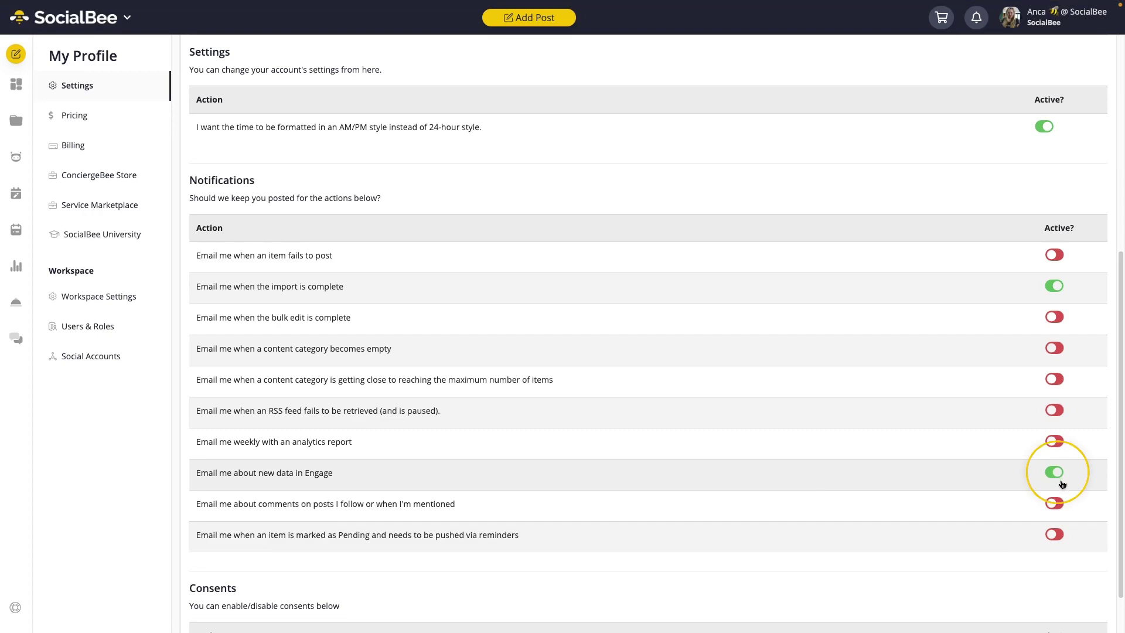